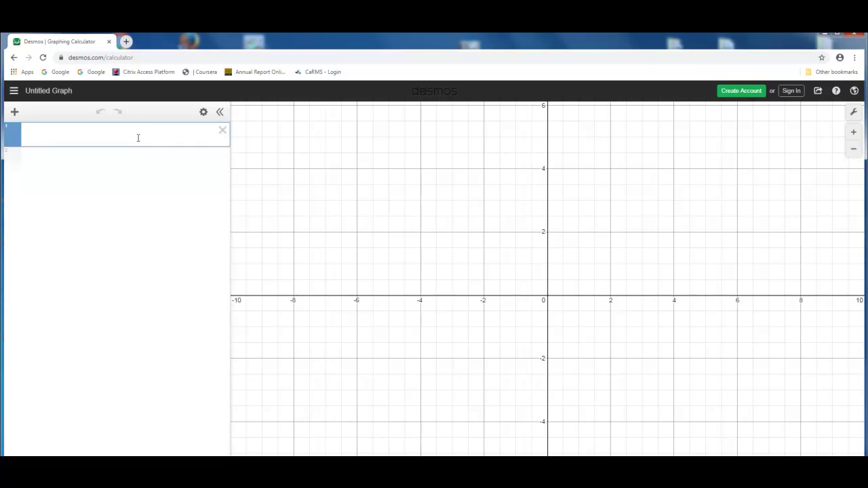
- Write y = sin x in row 1, try amplitudes 2 and 4, then settle on y = 1 sin 10x
text(y=x)
key(BackSpace)
text(si)
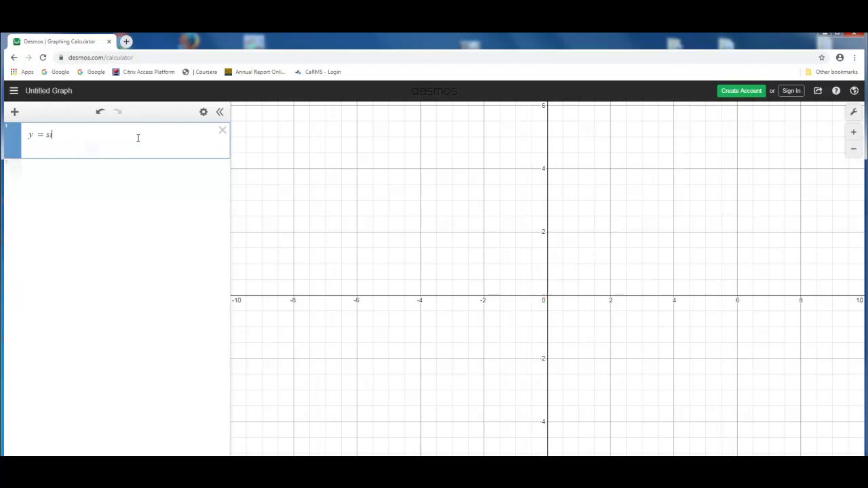
text(n x)
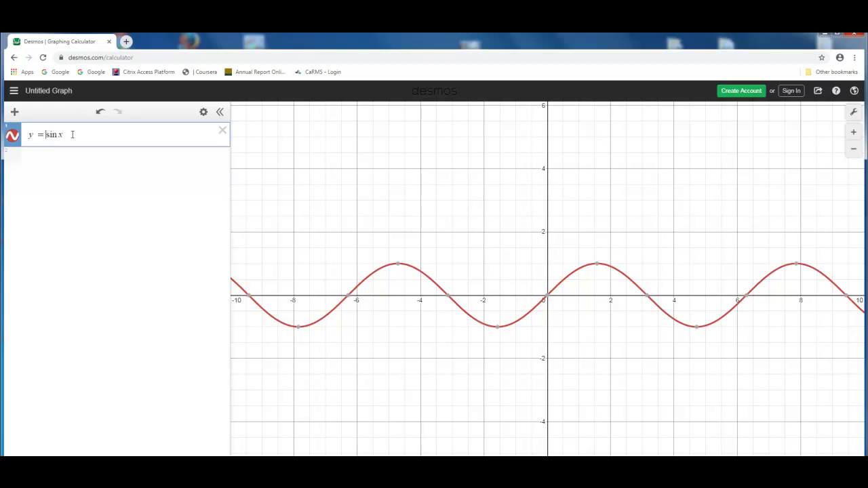
text(2)
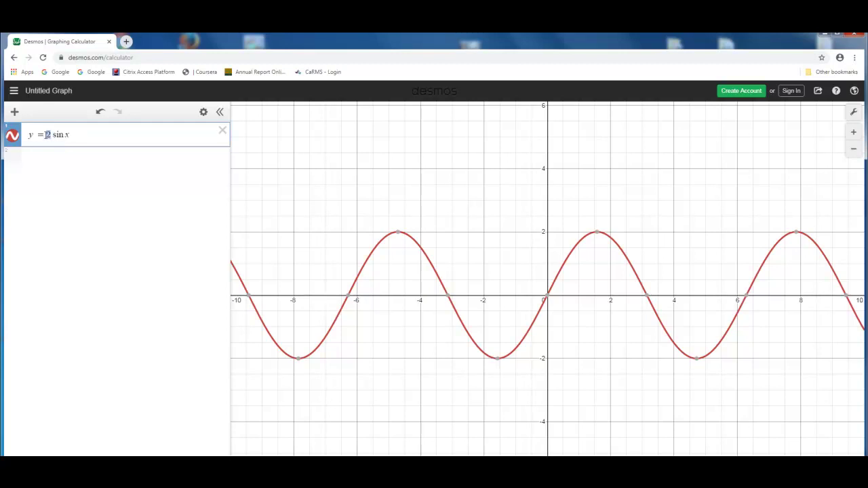
text(4)
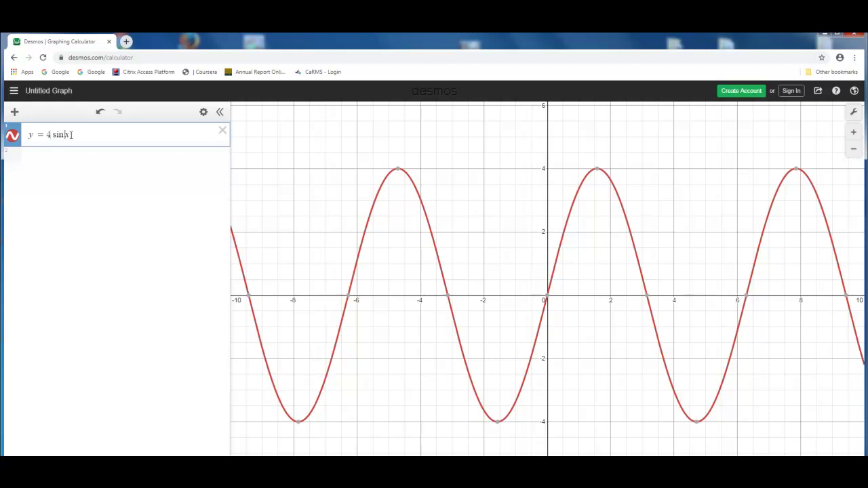
text(10)
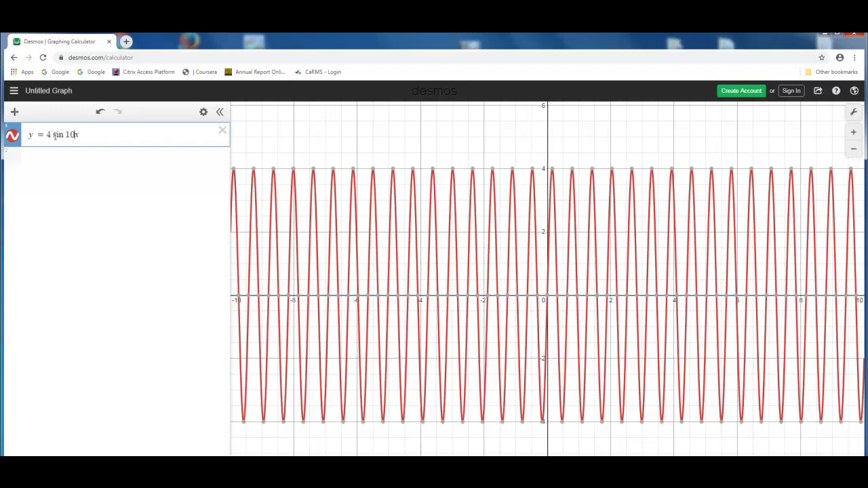
double_click(48, 134)
text(1)
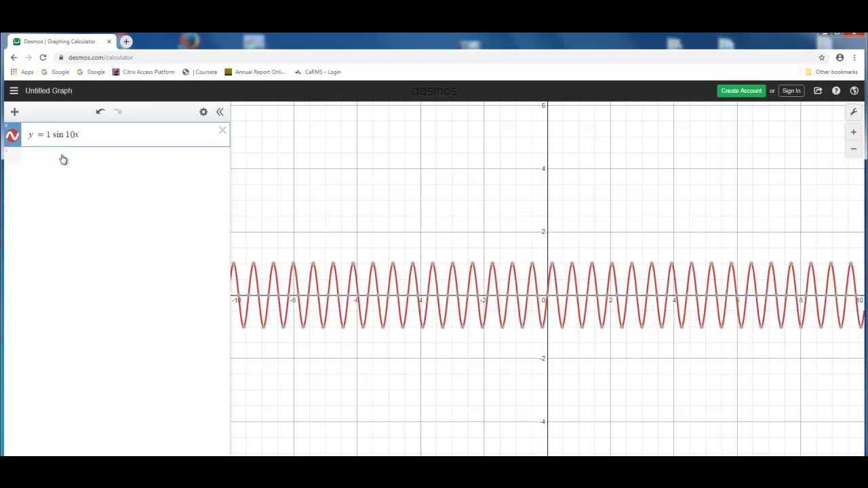
- Enter y = sin 2x in row 2 and check where it crosses the first curve
click(63, 158)
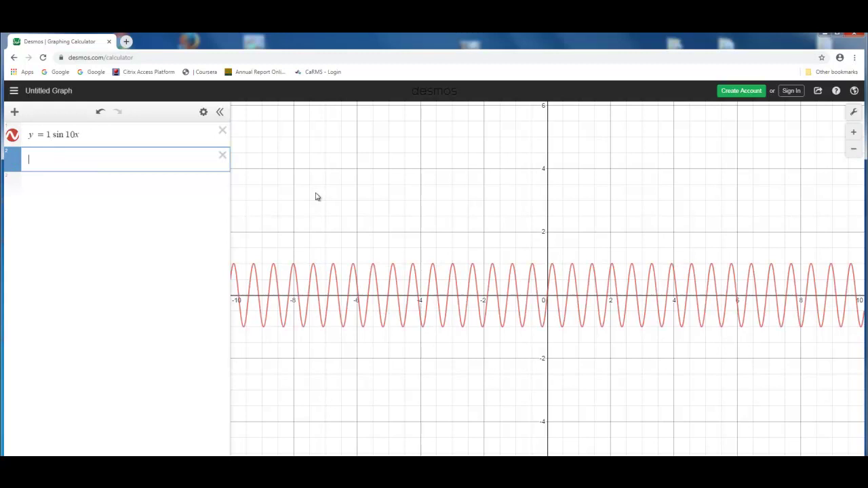
text(y = sin 2x)
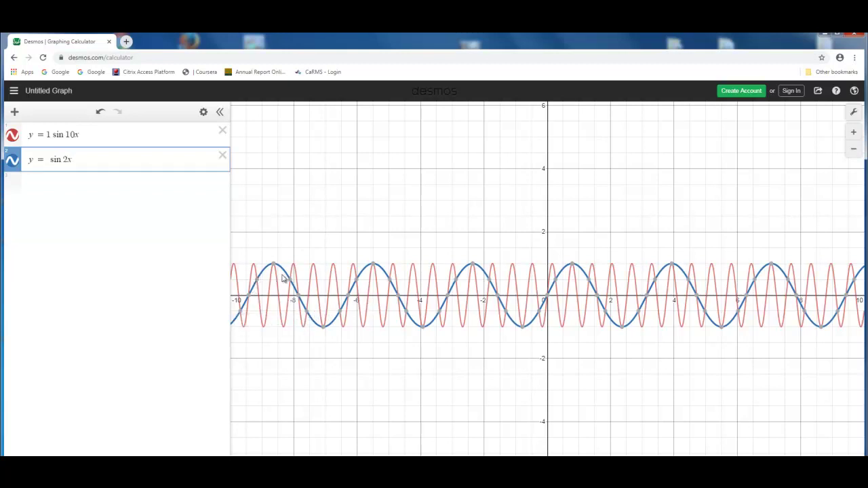
click(274, 288)
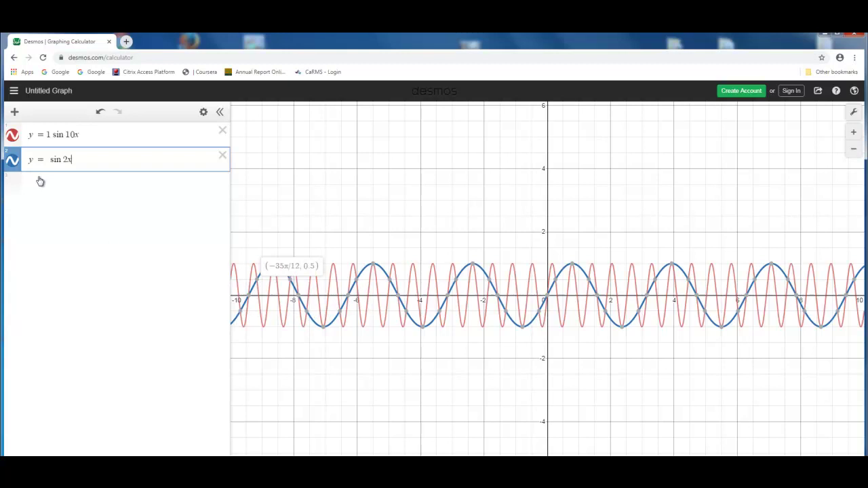
click(40, 184)
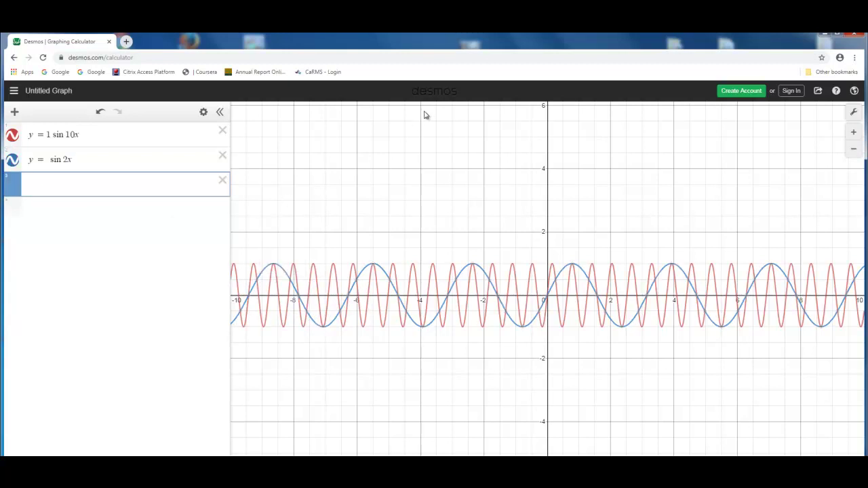
- Enter y = .5 sin 60x in row 3
text(y = sin 60x)
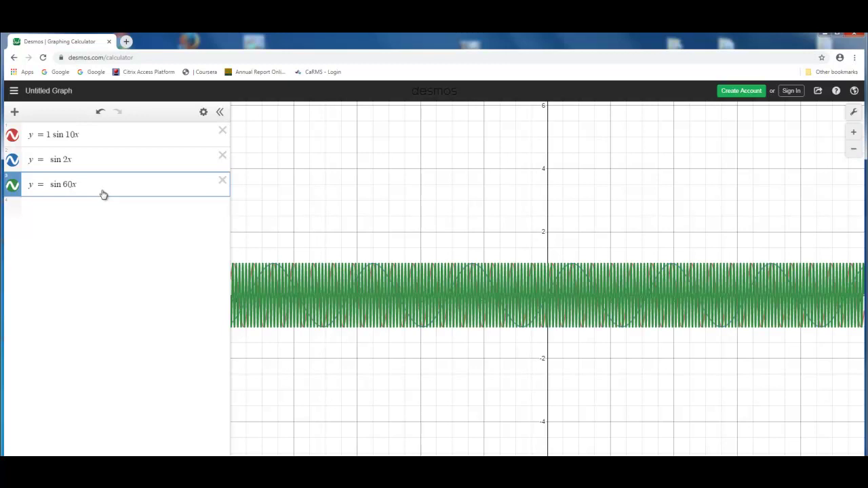
text(.5)
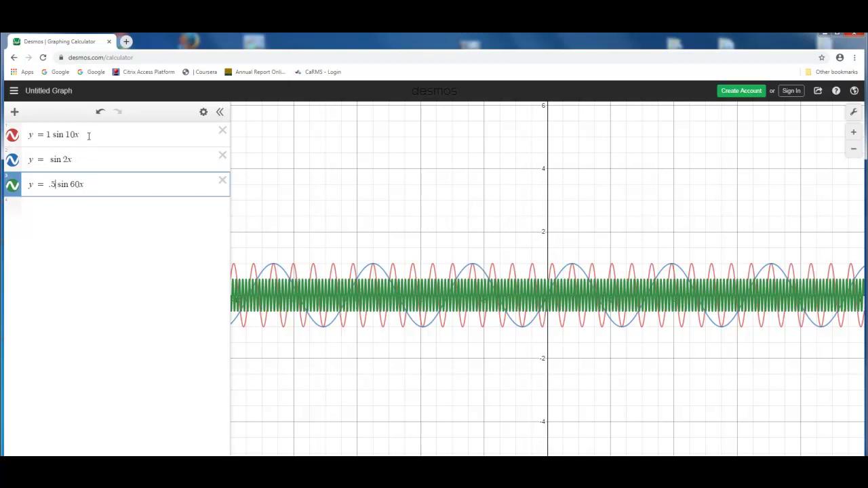
click(88, 135)
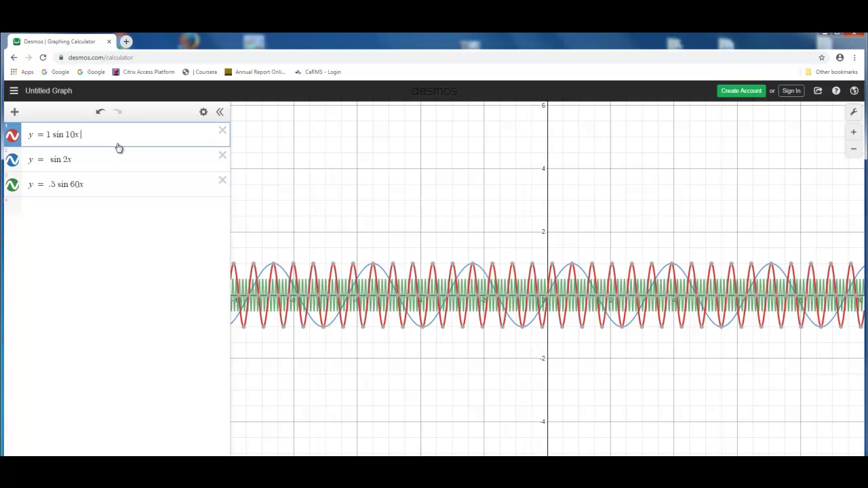
- Append +sin 2x +sin 60x to row 1 and delete rows 2 and 3
text(+si)
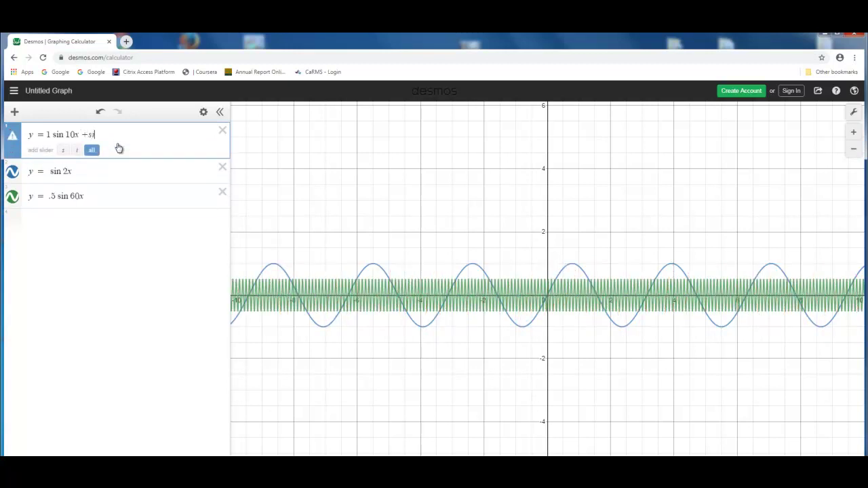
text(n 2x )
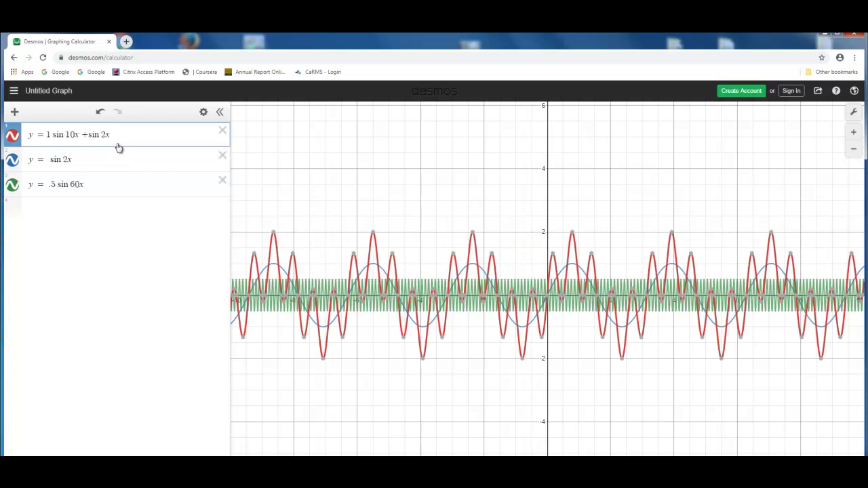
text(+)
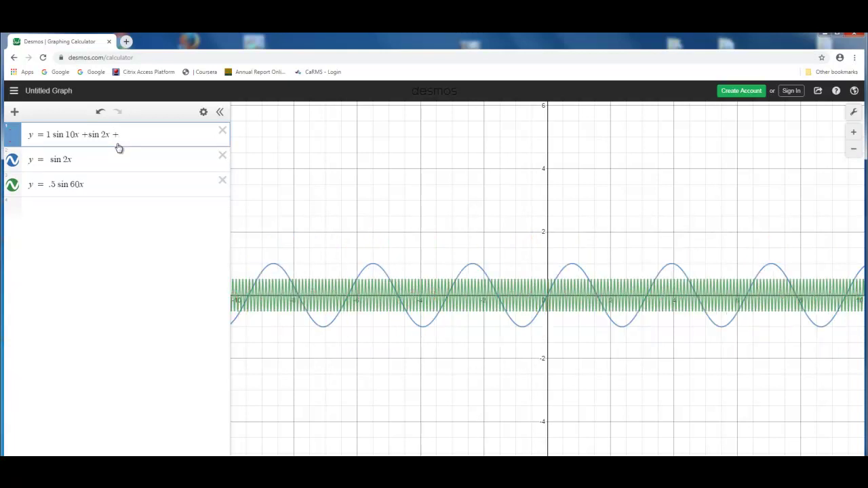
text(sin 60)
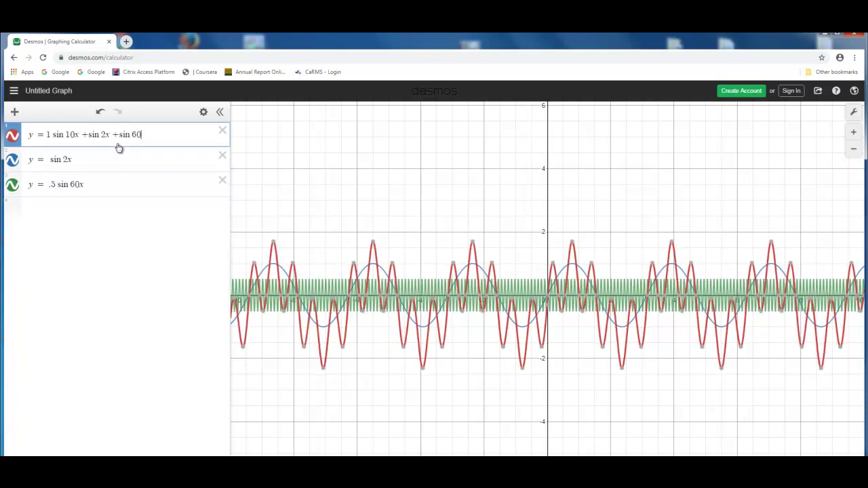
text(x)
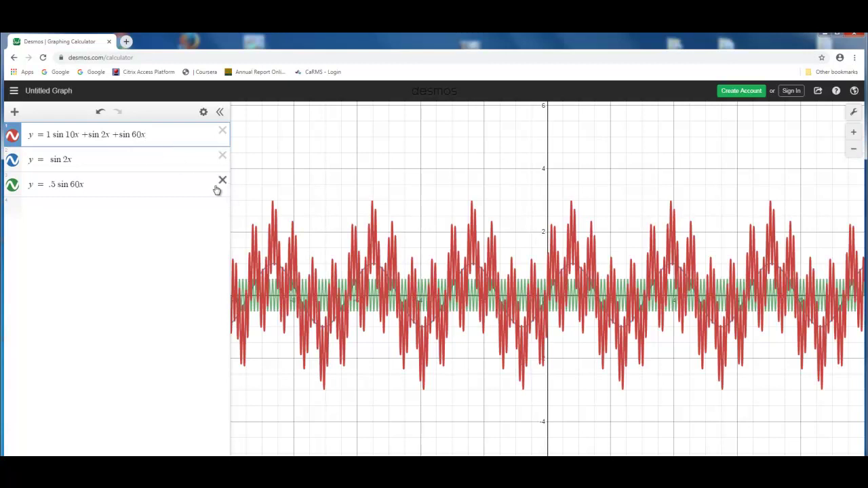
click(223, 180)
click(223, 157)
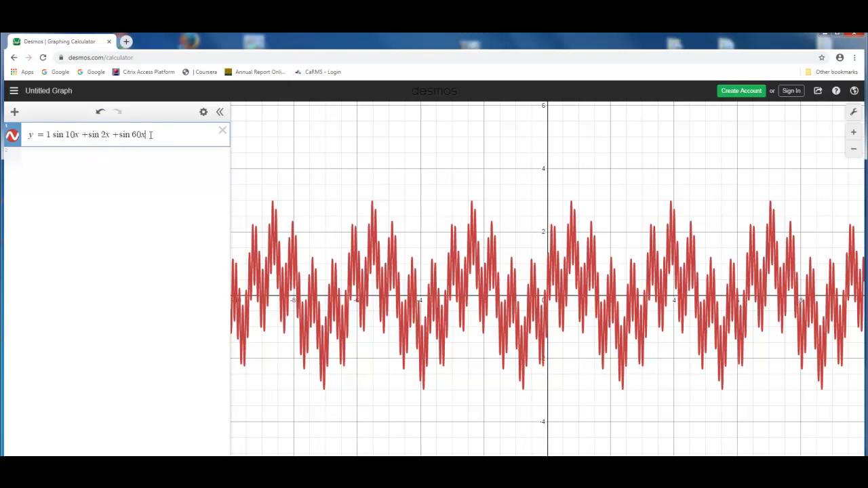
- Add a + sin 9x term and give sin 60x a coefficient of .3
text(+sin )
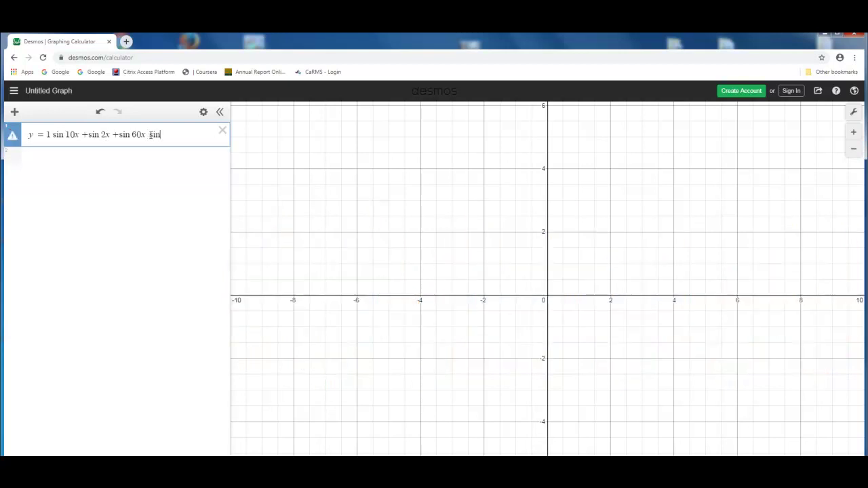
text(9x)
click(147, 134)
text(+)
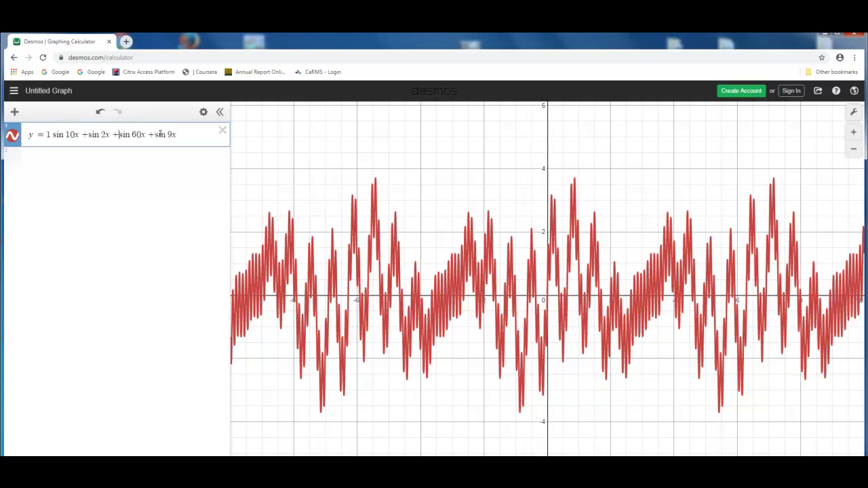
text(.3)
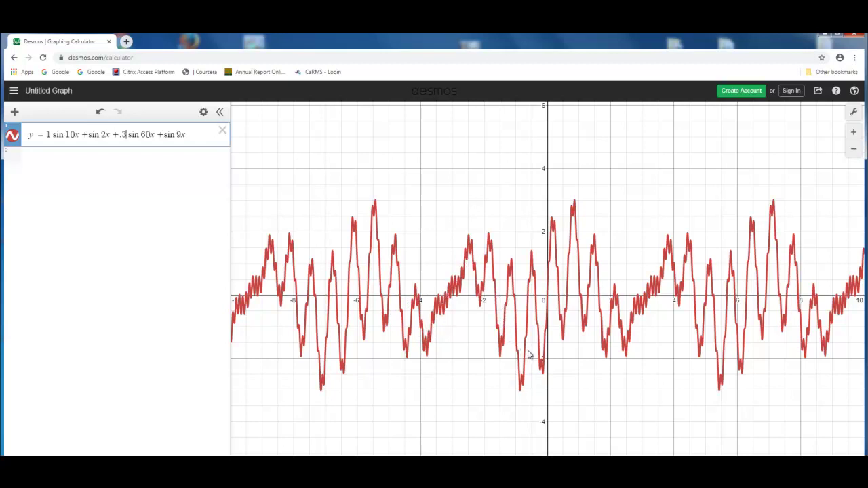
- Change the sin 10x coefficient from 1 to .5 and add a sin .3x term
click(51, 134)
key(BackSpace)
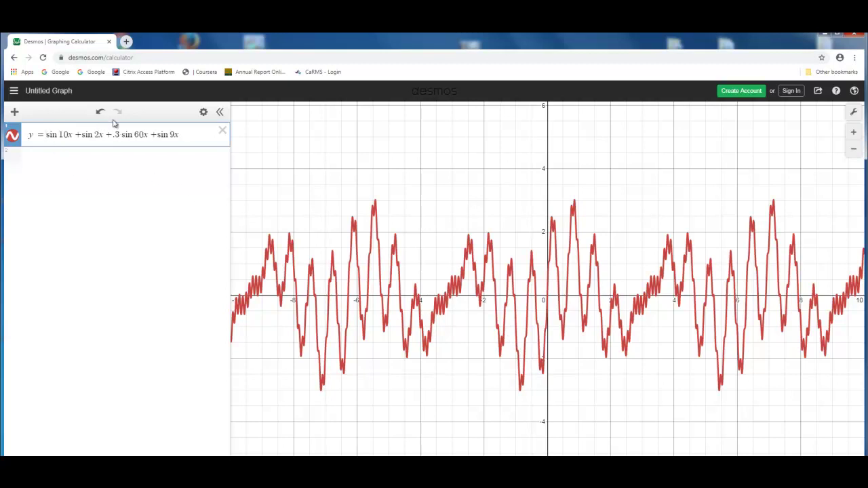
text(.)
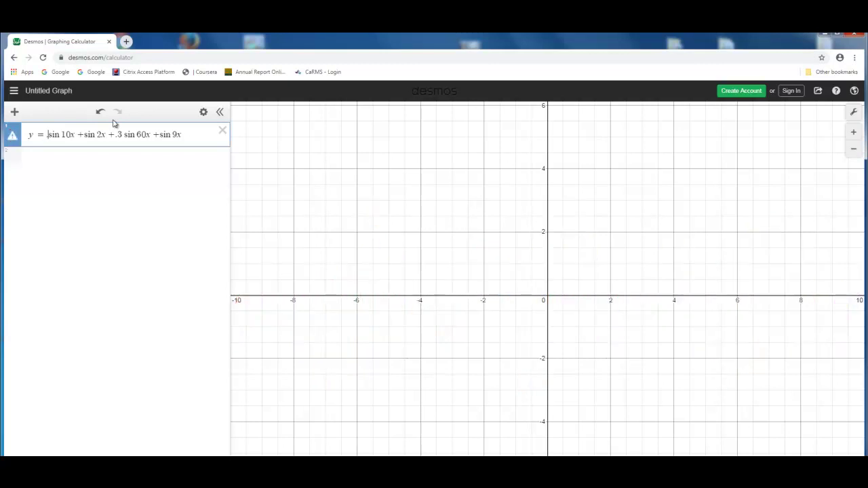
text(5 )
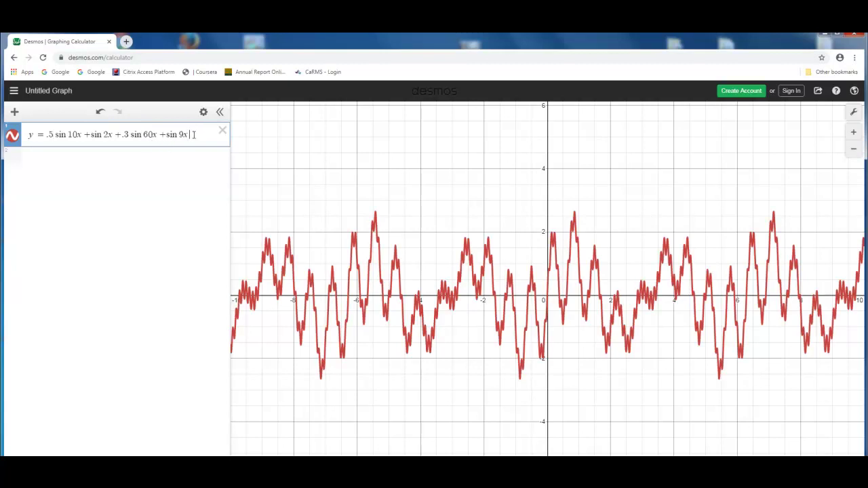
text(+sin)
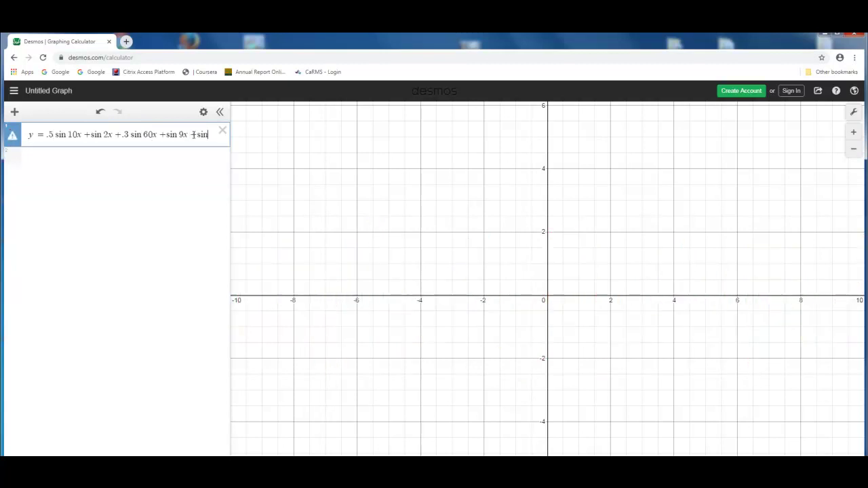
text(3x)
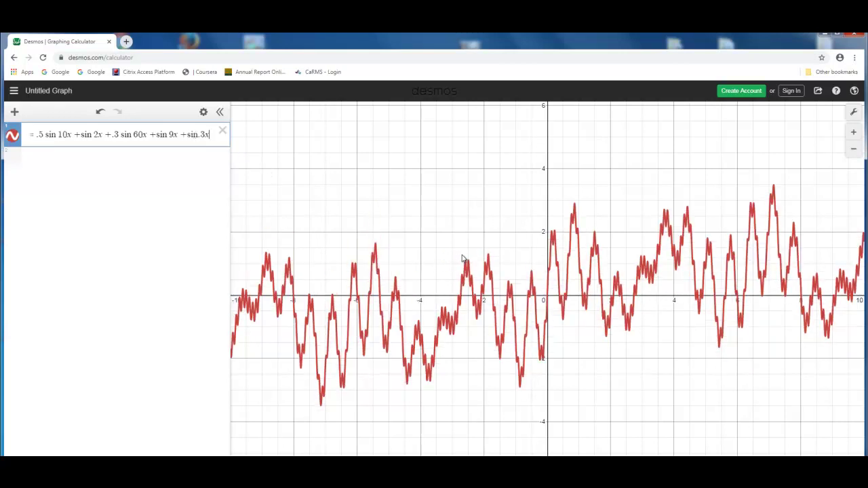
- Zoom far out on the combined .5 sin 10x wave until it looks like a flat EEG trace
scroll(462, 259, down, 1)
scroll(463, 259, down, 4)
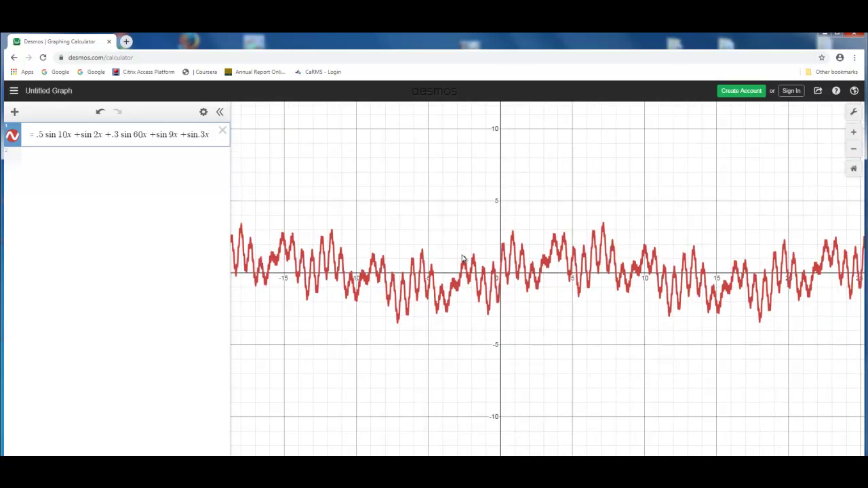
scroll(463, 259, down, 4)
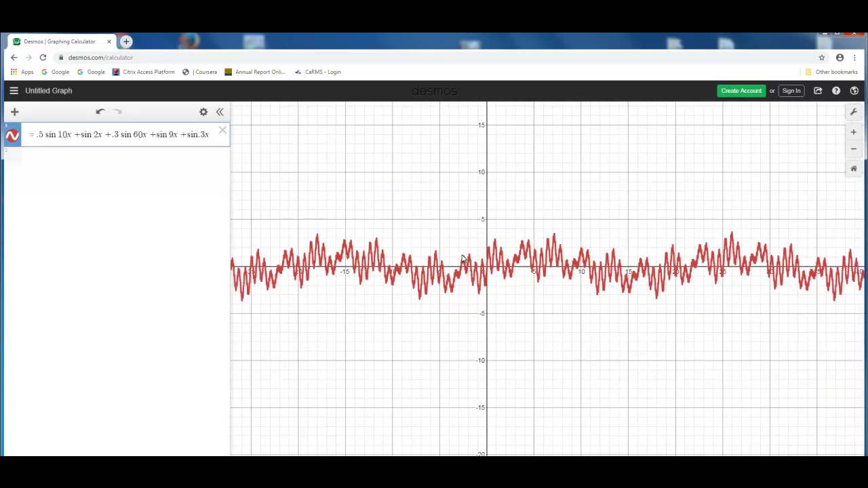
scroll(463, 259, down, 2)
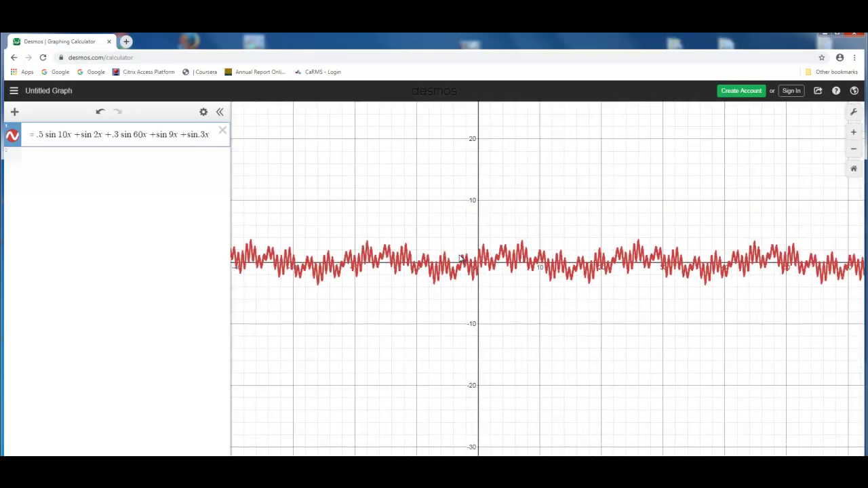